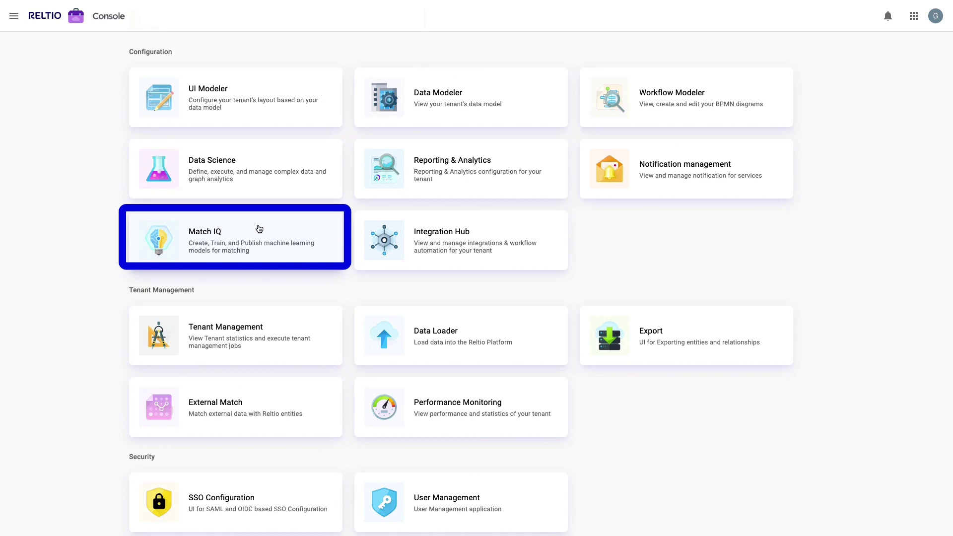
Start a new Organization match model named 'Organization ML Match'.
left_click(259, 229)
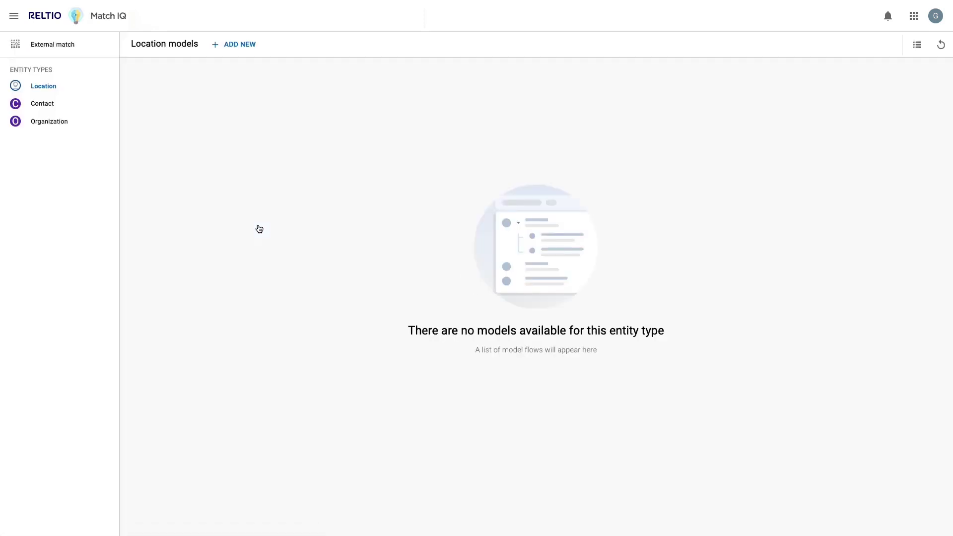
left_click(94, 127)
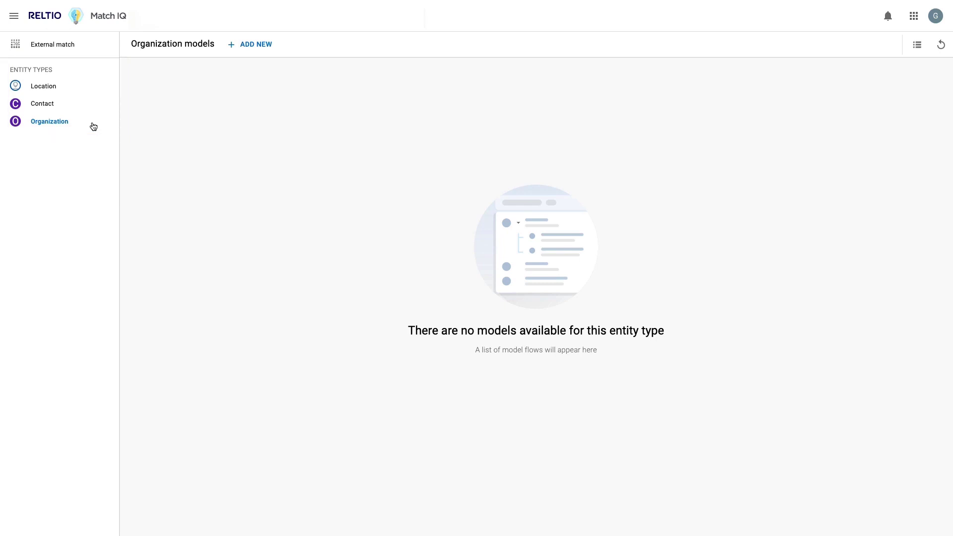
left_click(264, 45)
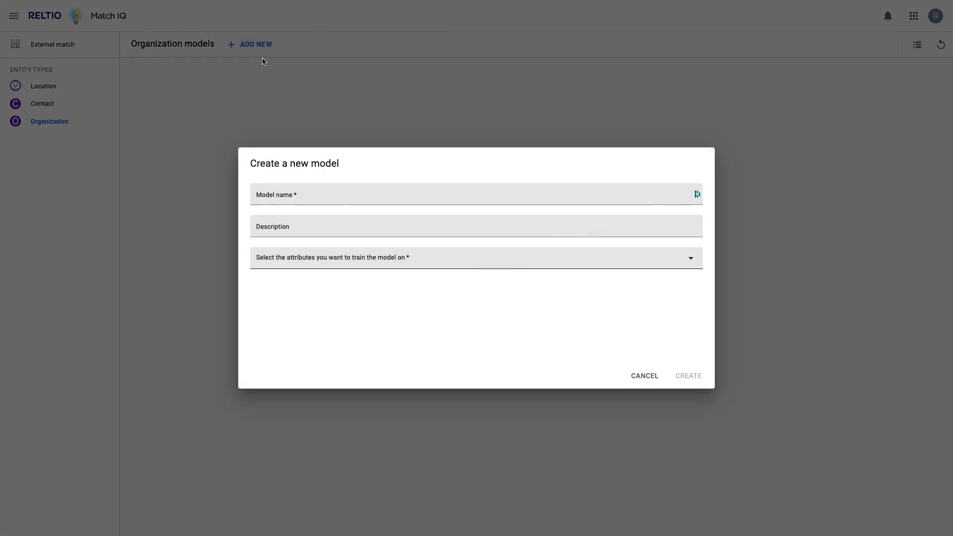
type("Organiza")
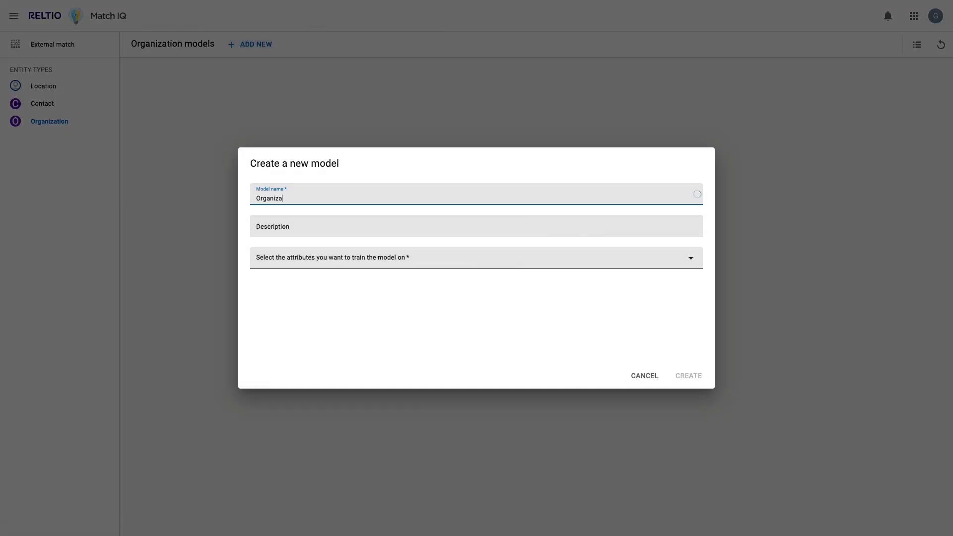
type("tion ML Match")
Choose Name, Address Line 1, City, State and Zip5 as the training attributes.
left_click(268, 259)
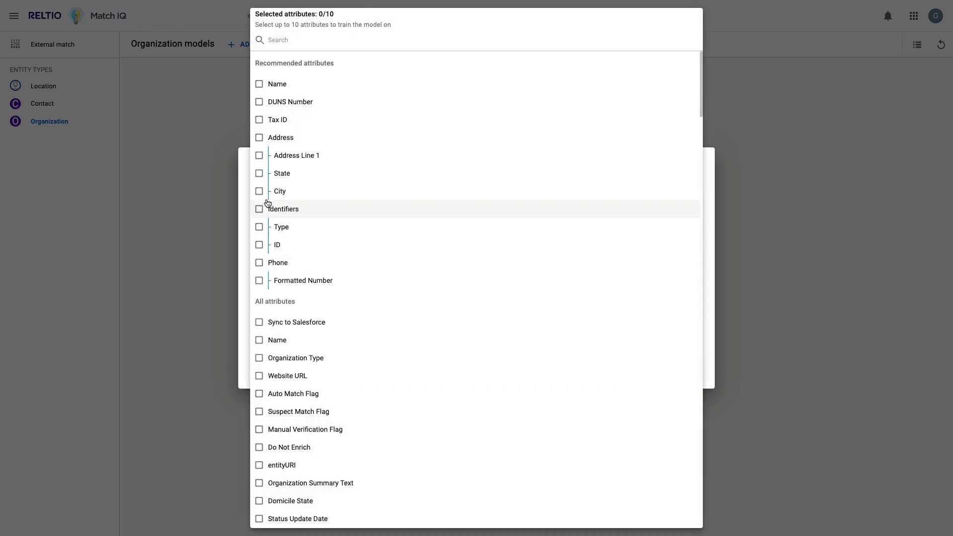
left_click(259, 84)
left_click(259, 155)
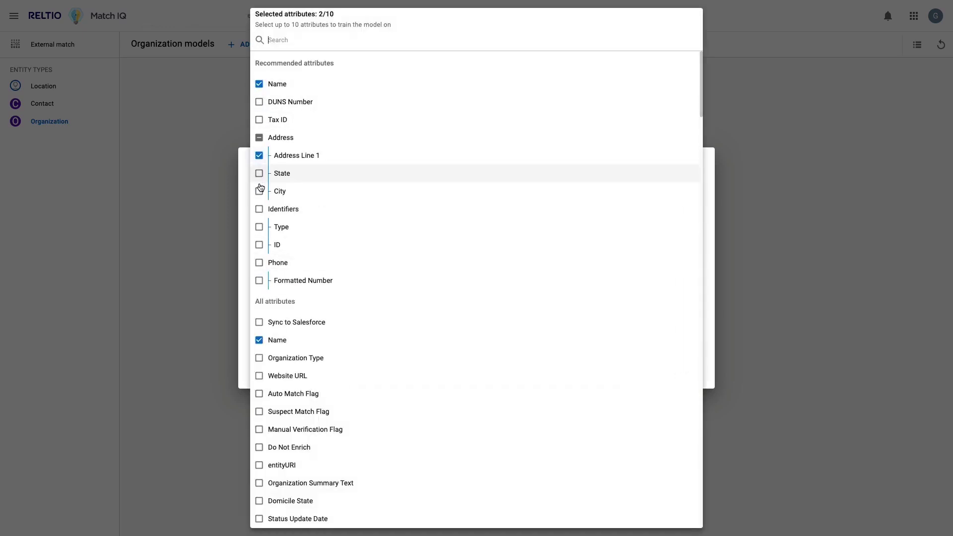
left_click(259, 191)
left_click(260, 174)
left_click(283, 40)
type("zip")
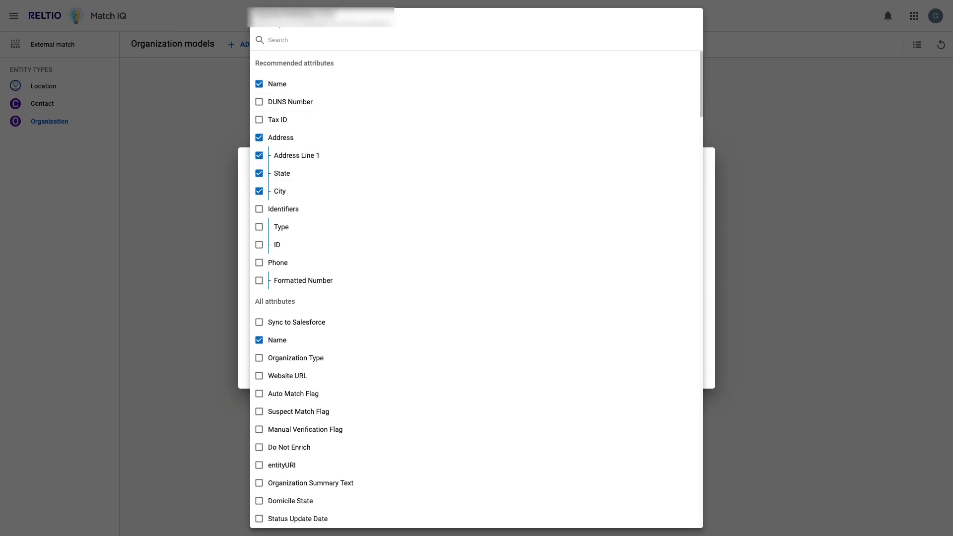
left_click(260, 404)
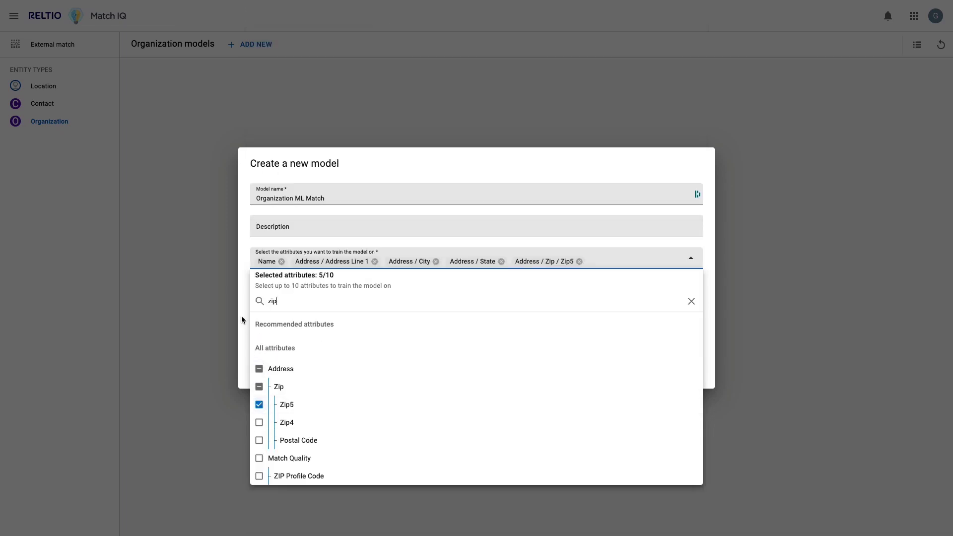
left_click(244, 314)
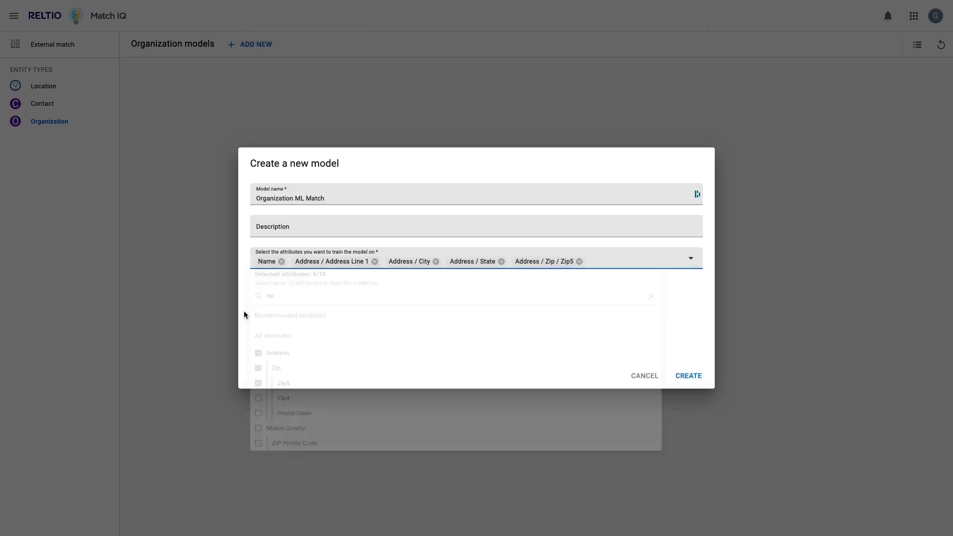
Create the Organization ML Match model and begin training it, showing Question #1.
left_click(691, 377)
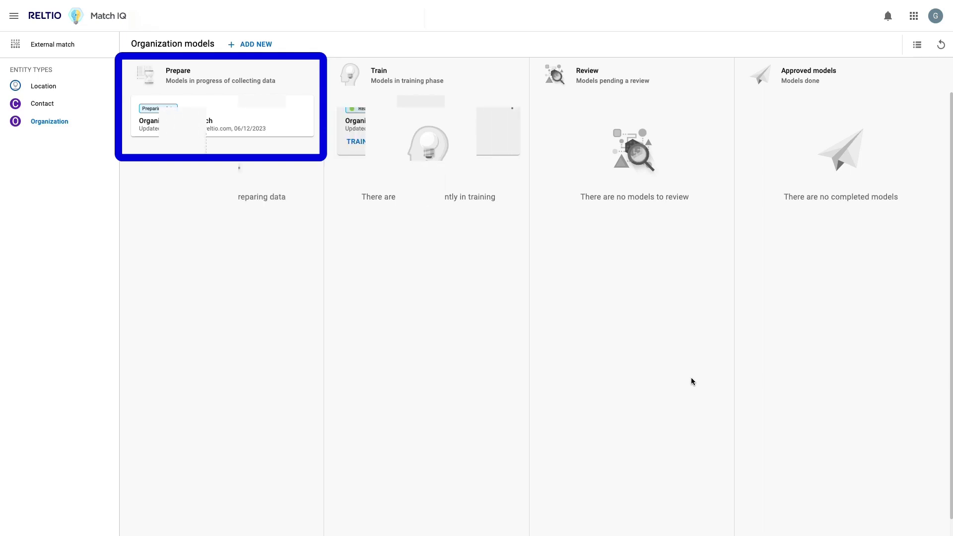
left_click(357, 142)
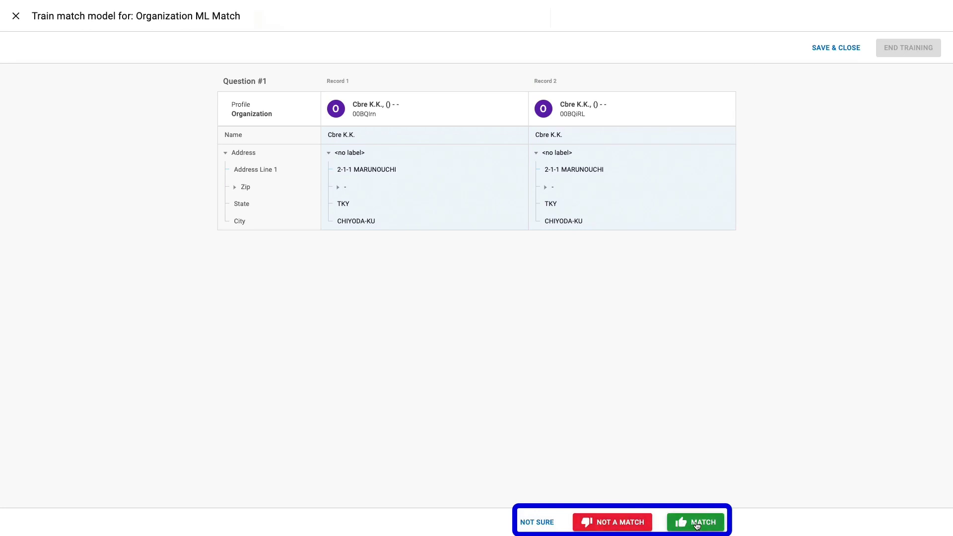
Mark Cbre K.K. and City Of Jacksonville as matches, reject the remaining pairs, and end training.
left_click(697, 525)
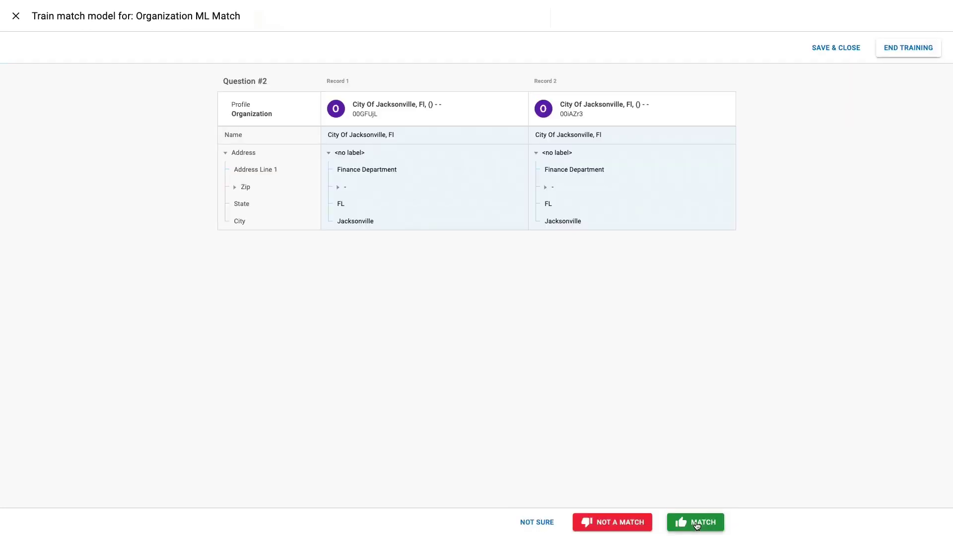
left_click(697, 524)
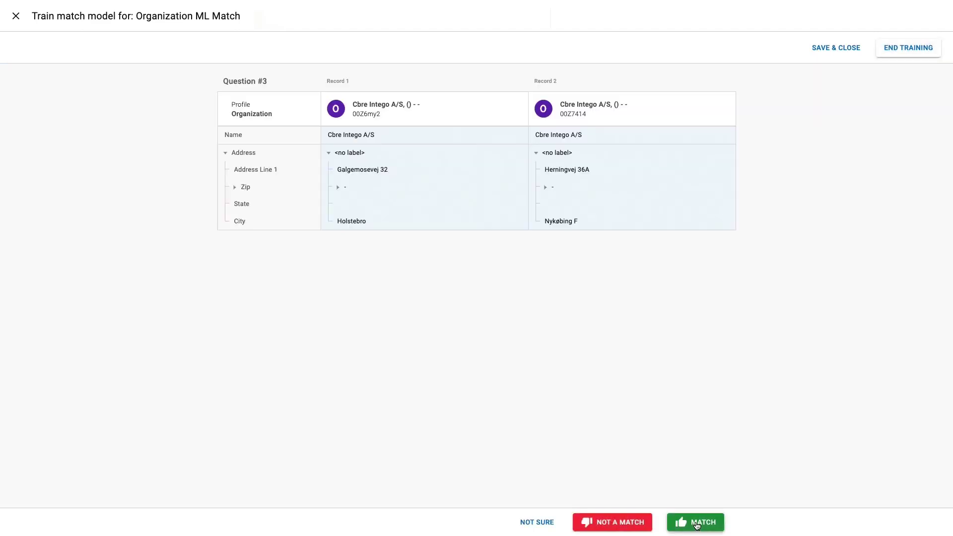
left_click(614, 523)
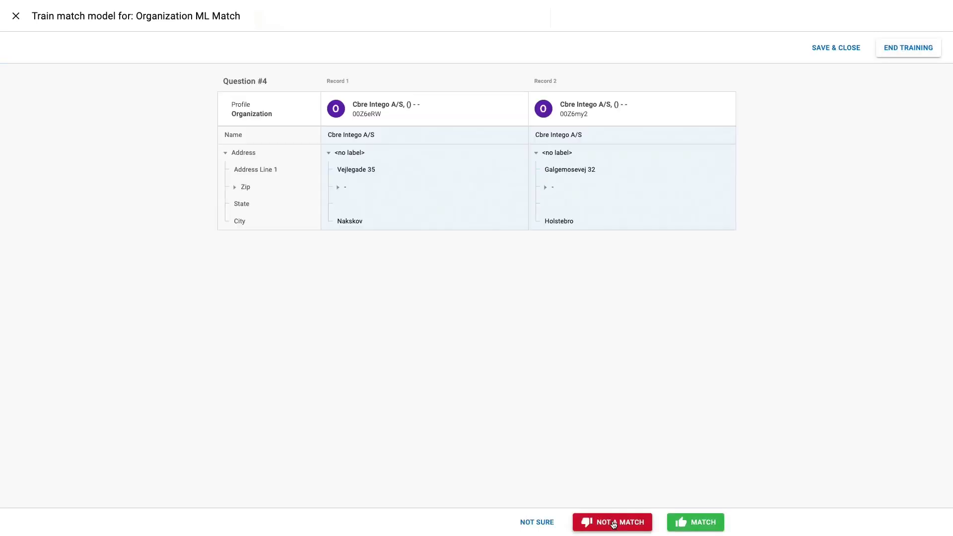
left_click(614, 523)
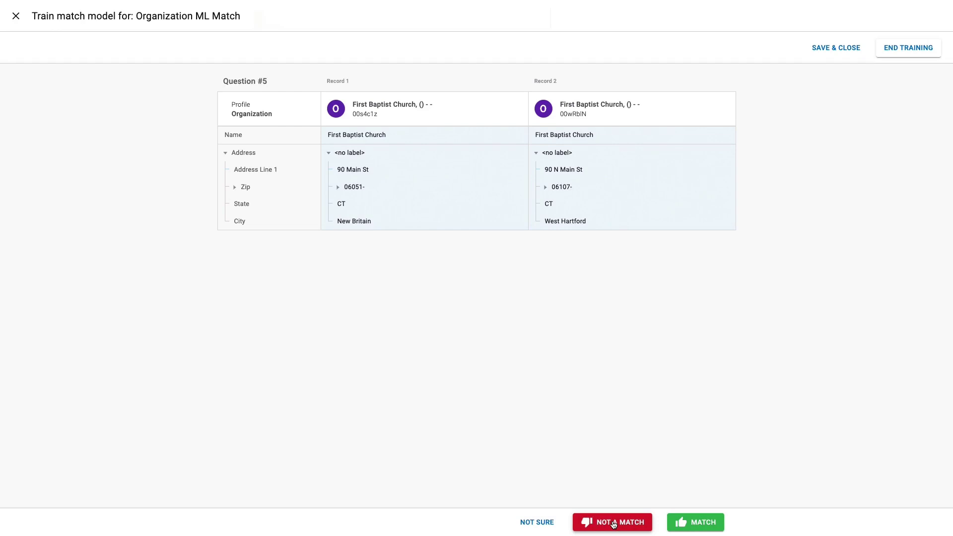
left_click(614, 524)
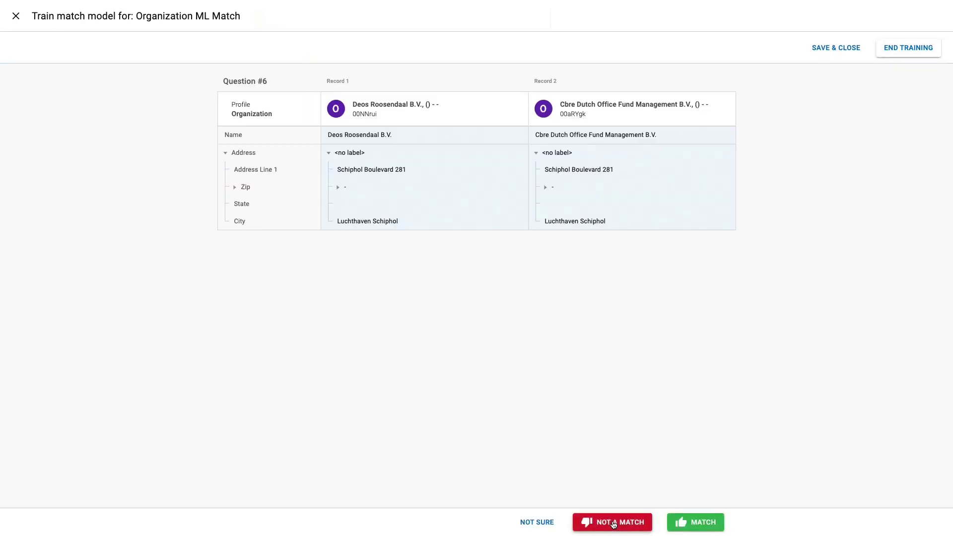
left_click(614, 525)
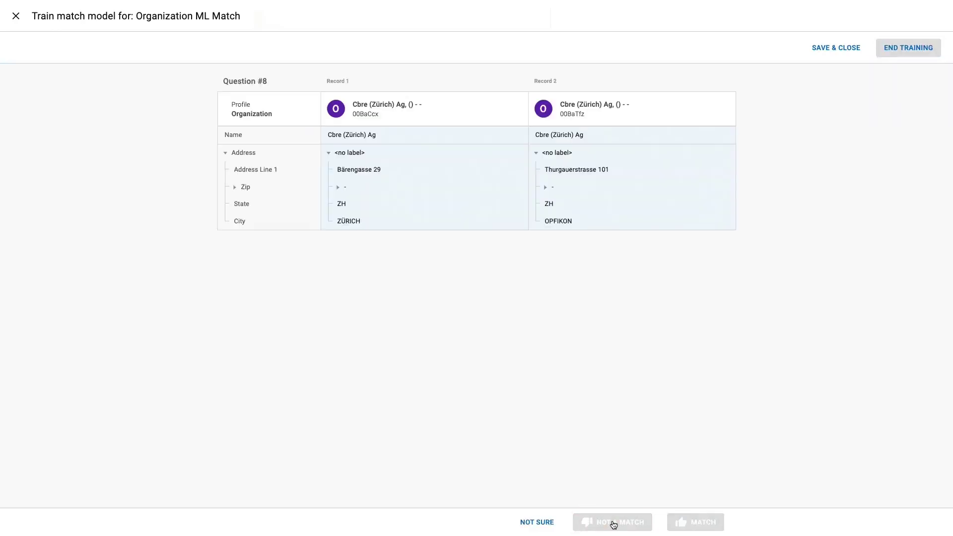
left_click(625, 524)
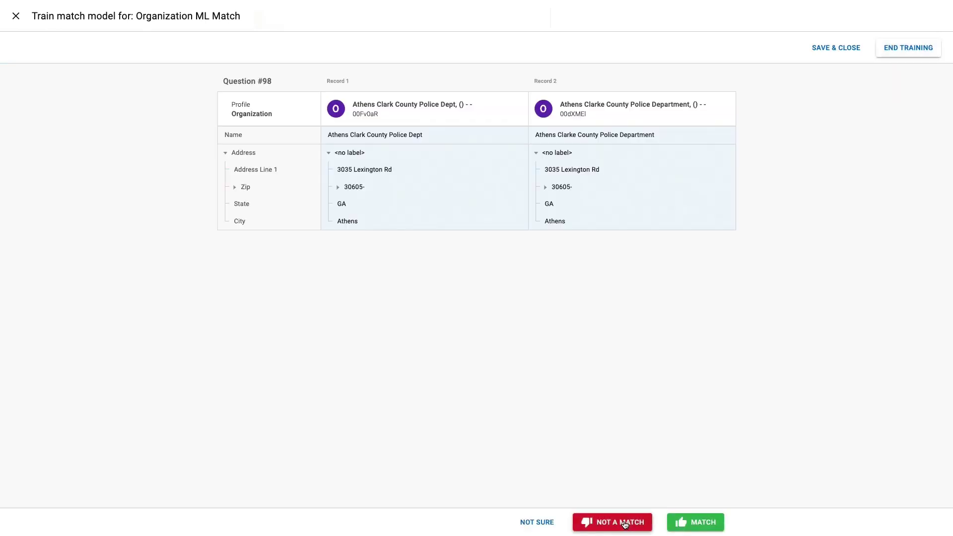
left_click(624, 524)
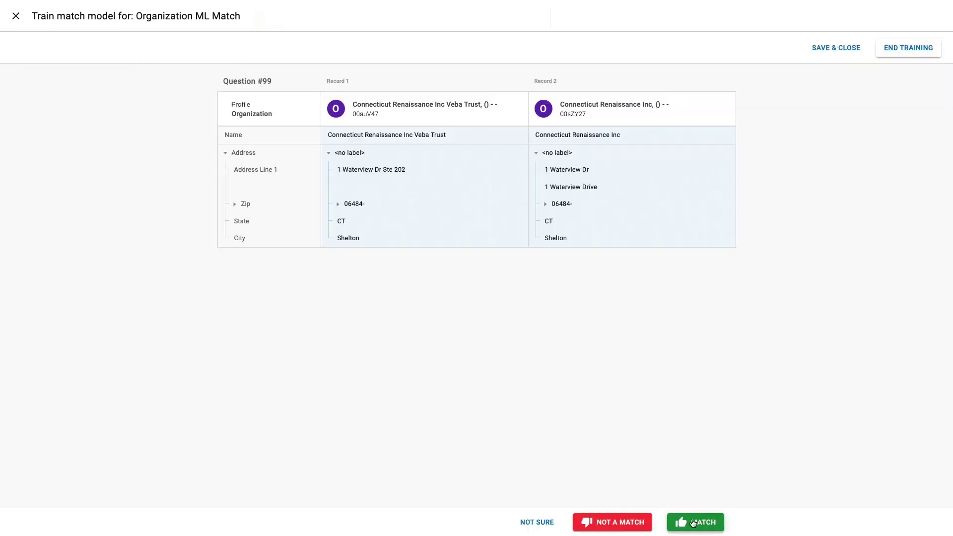
left_click(619, 526)
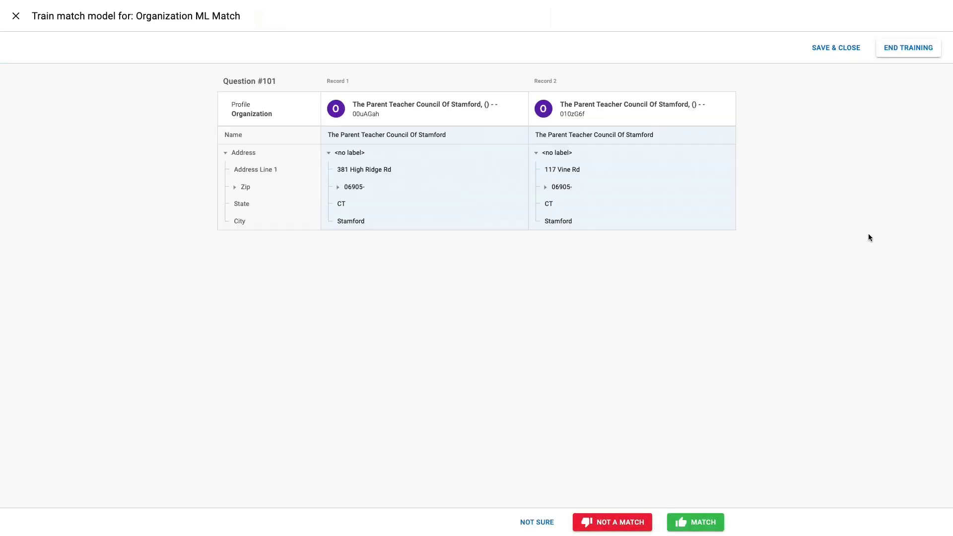
left_click(910, 49)
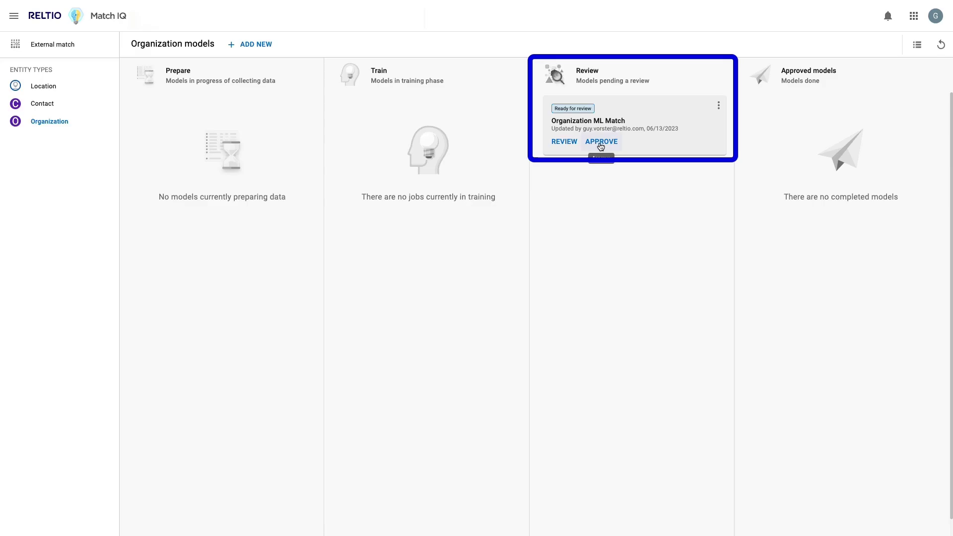
Download the Organization ML Match review results as a zip, then close the Review dialog.
left_click(564, 141)
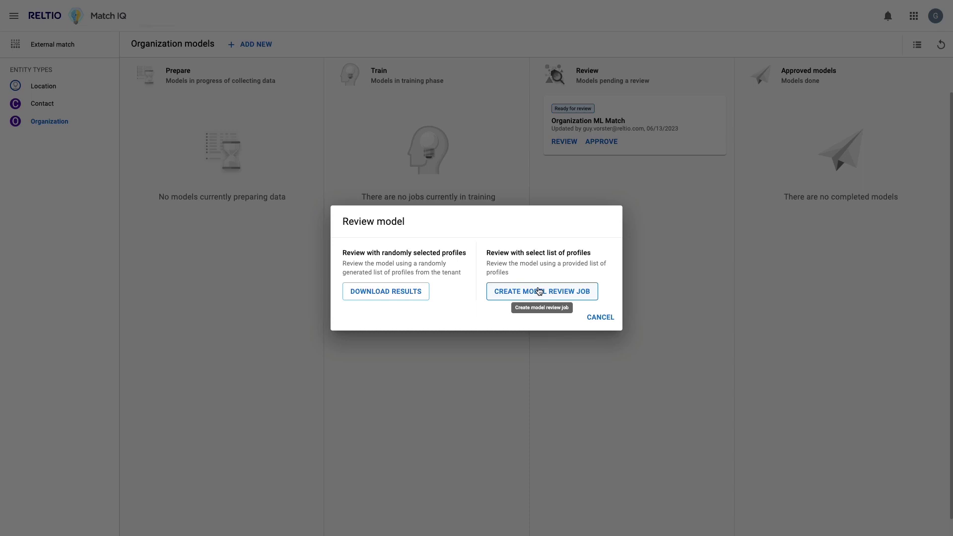
left_click(387, 293)
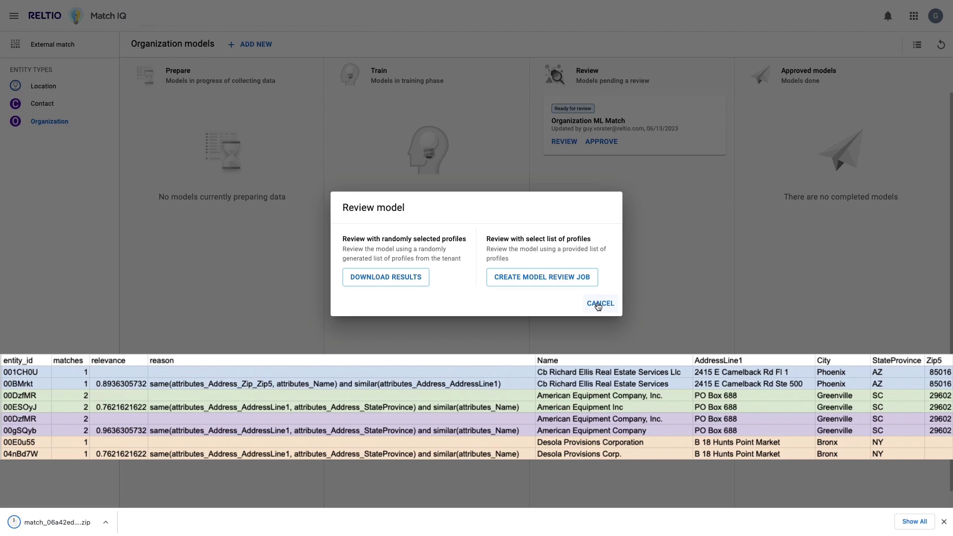
left_click(599, 304)
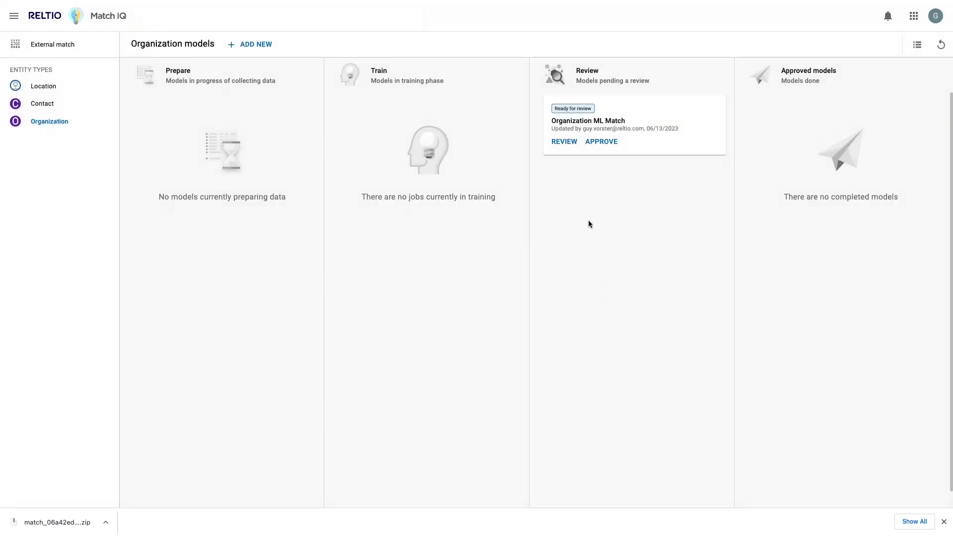
Approve Organization ML Match and view its details panel under Approved models.
left_click(602, 143)
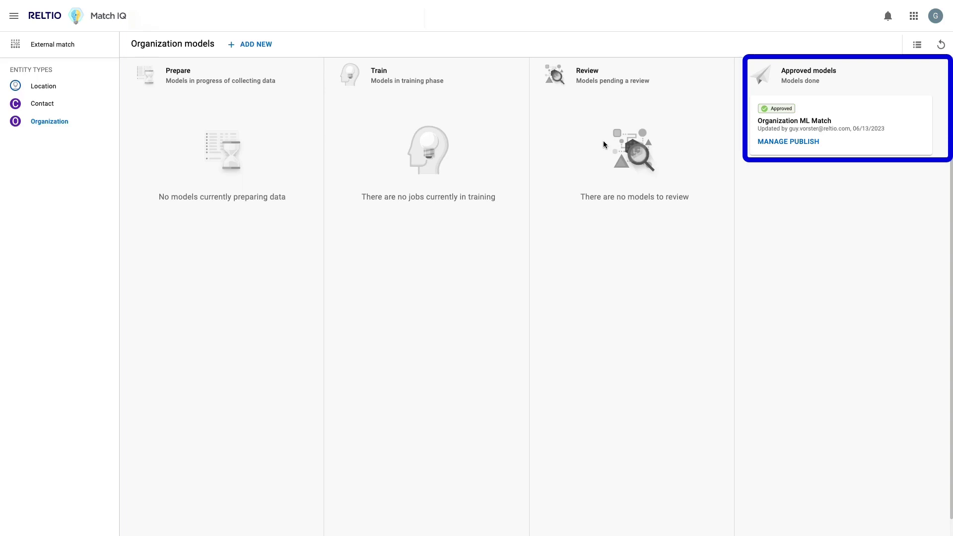
left_click(843, 121)
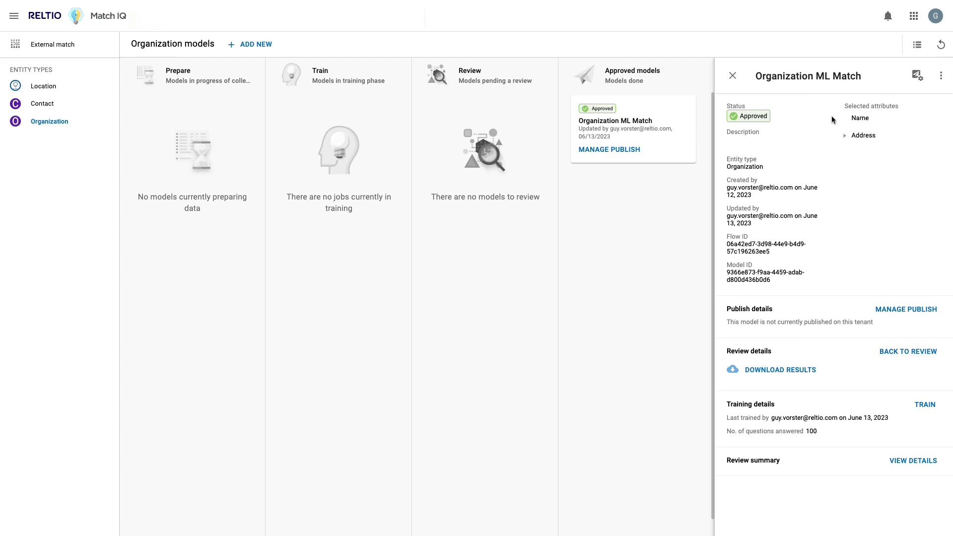
Enable Internal and External publishing, keeping operational-value-only matching on.
left_click(907, 309)
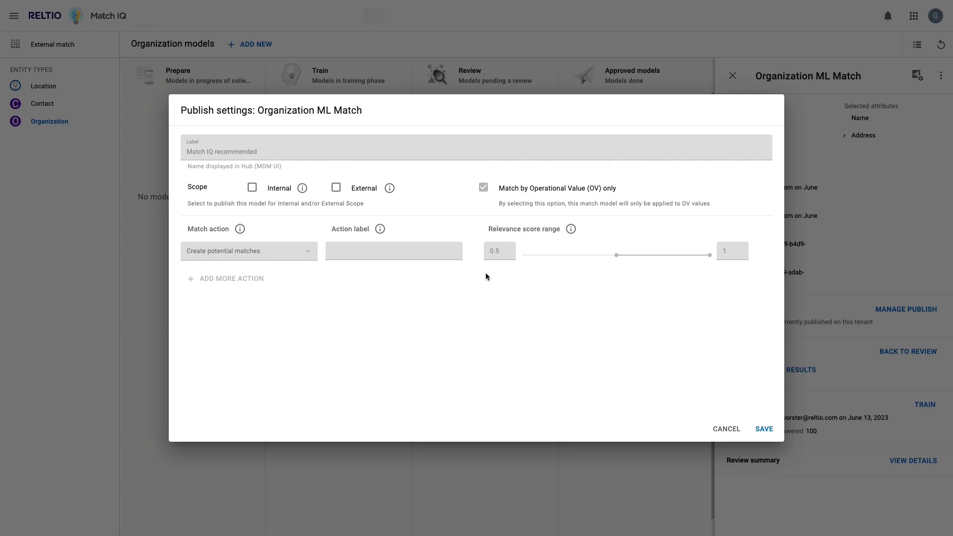
left_click(252, 188)
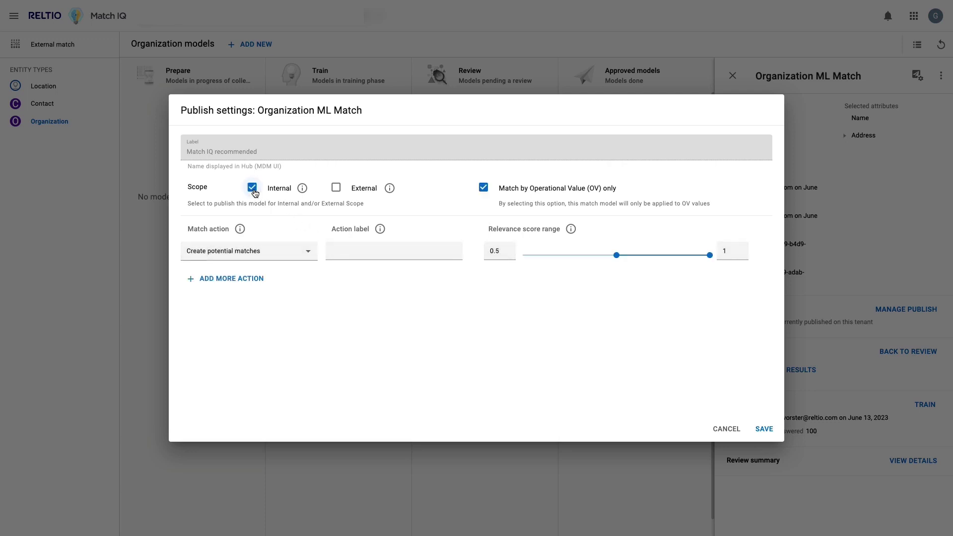
left_click(340, 192)
left_click(484, 190)
left_click(485, 191)
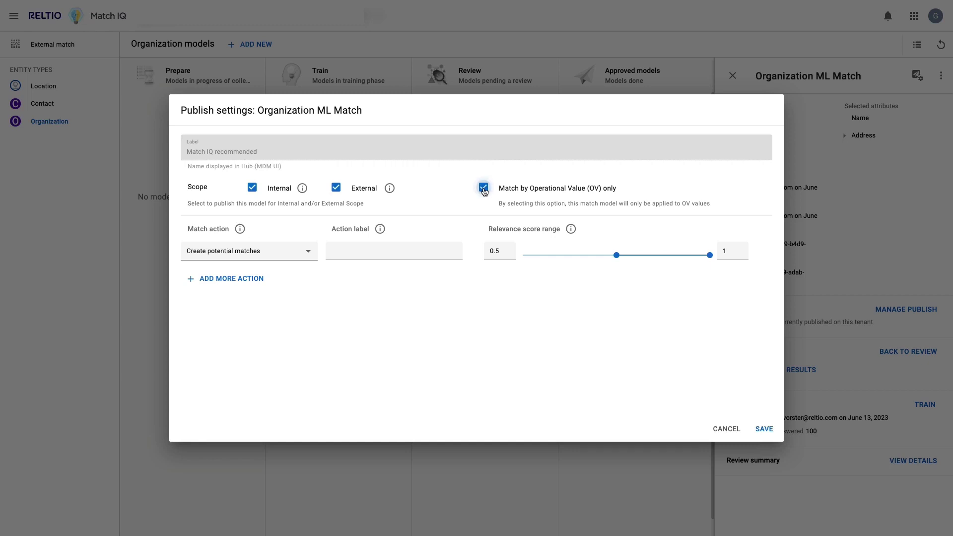
Create potential matches labelled 'ML Matches' for relevance scores 0.75 to 1.
left_click(306, 252)
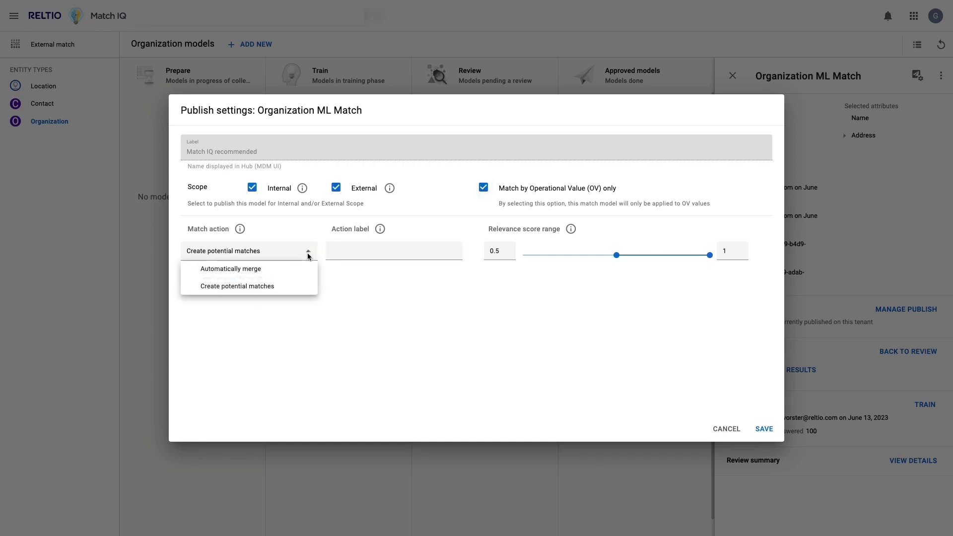
left_click(267, 286)
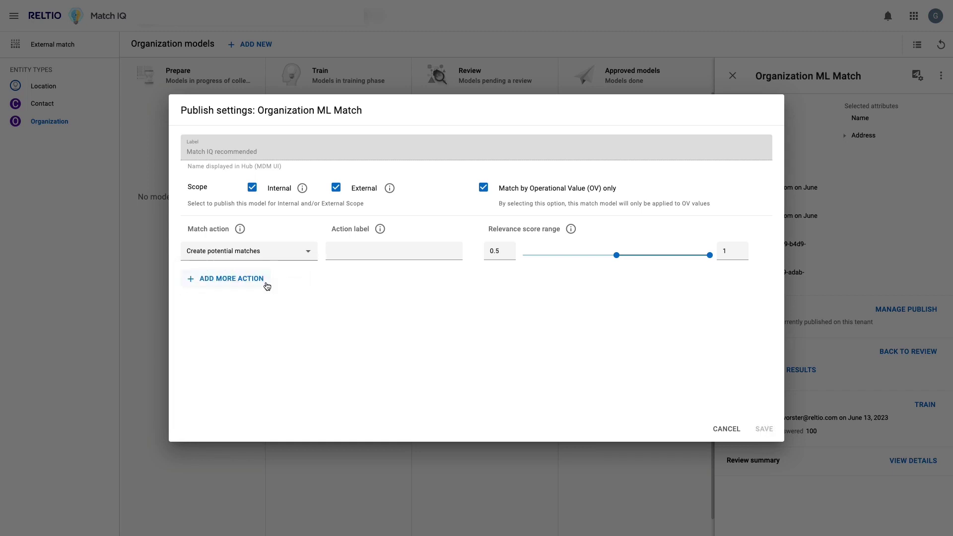
left_click(348, 255)
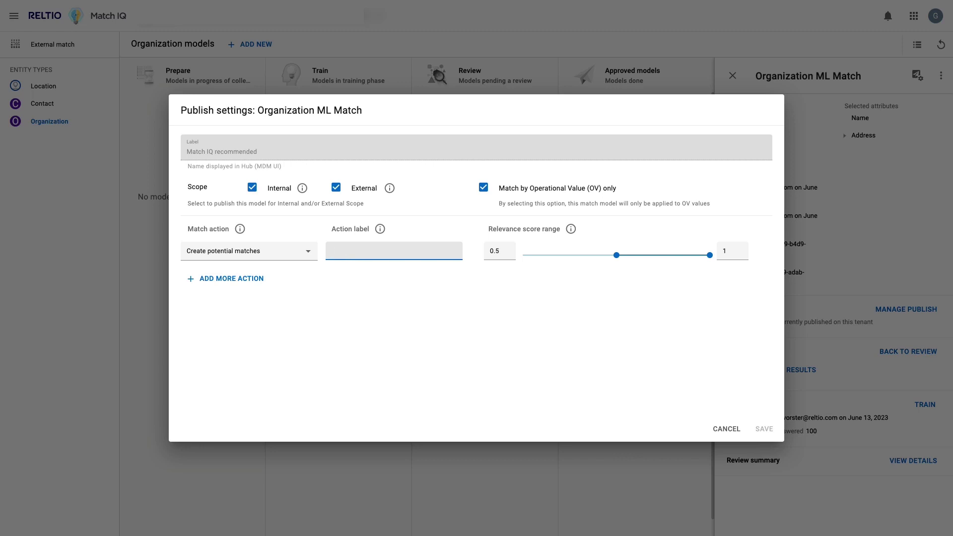
type("ML Matchje")
key("BackSpace")
type("es")
left_click_drag(617, 255, 663, 253)
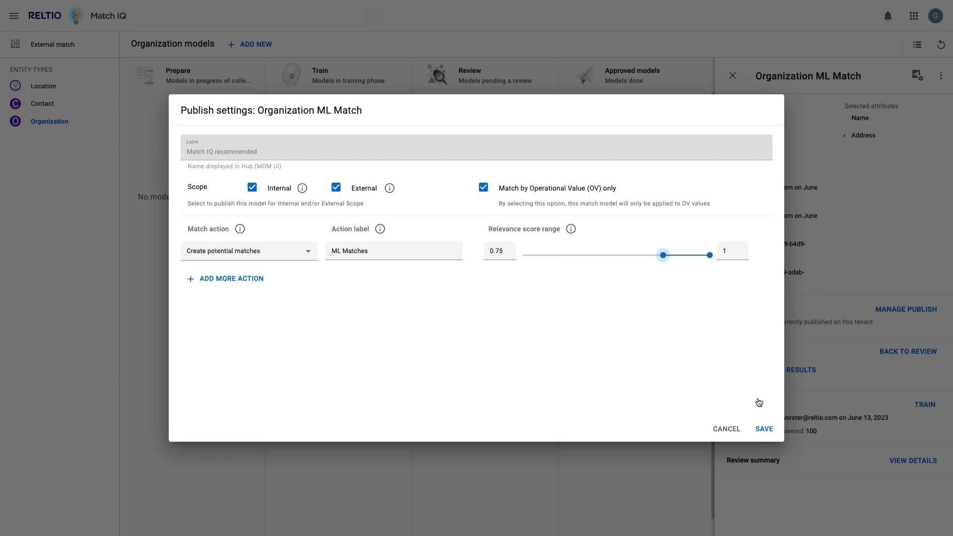
Save the publish settings so the model is published Internal and External.
left_click(765, 429)
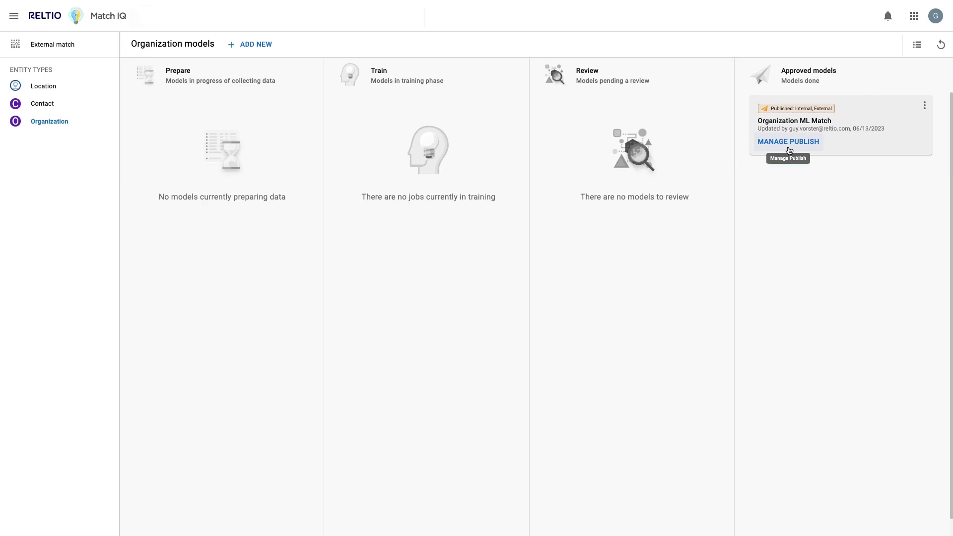
Auto-merge at 0.95–1 and create 'Possible ML Matches' potential matches at 0.8–0.95.
left_click(788, 142)
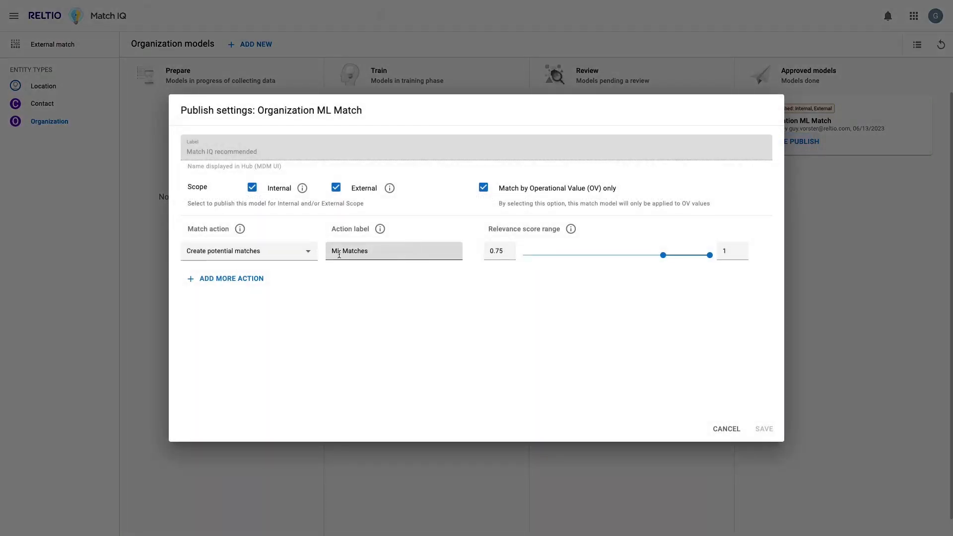
left_click(312, 255)
left_click(278, 269)
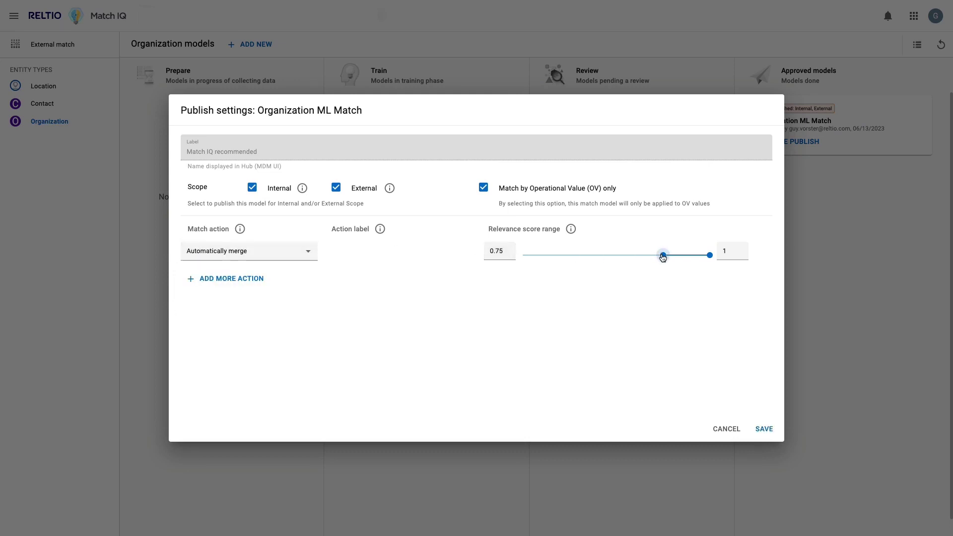
left_click_drag(663, 255, 701, 257)
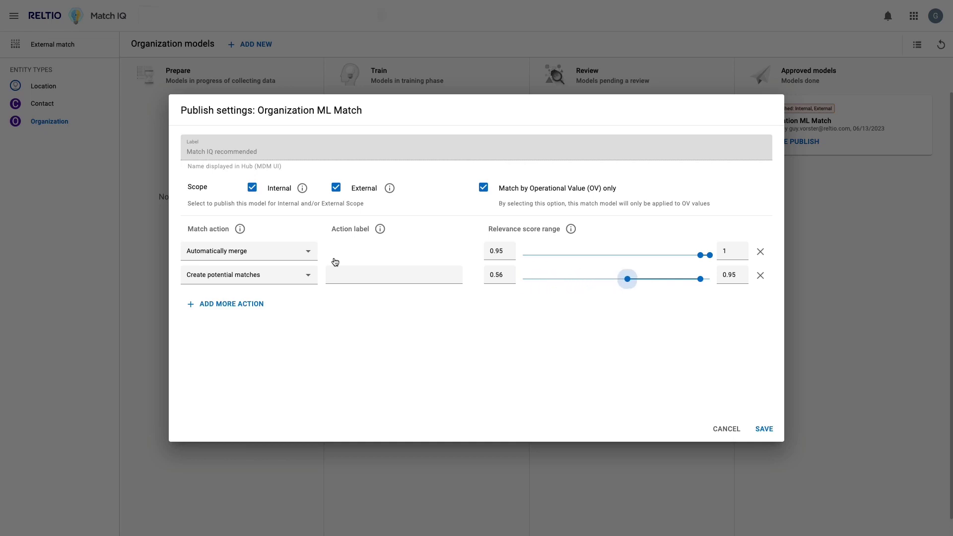
left_click(335, 275)
type("Possible ML Matches")
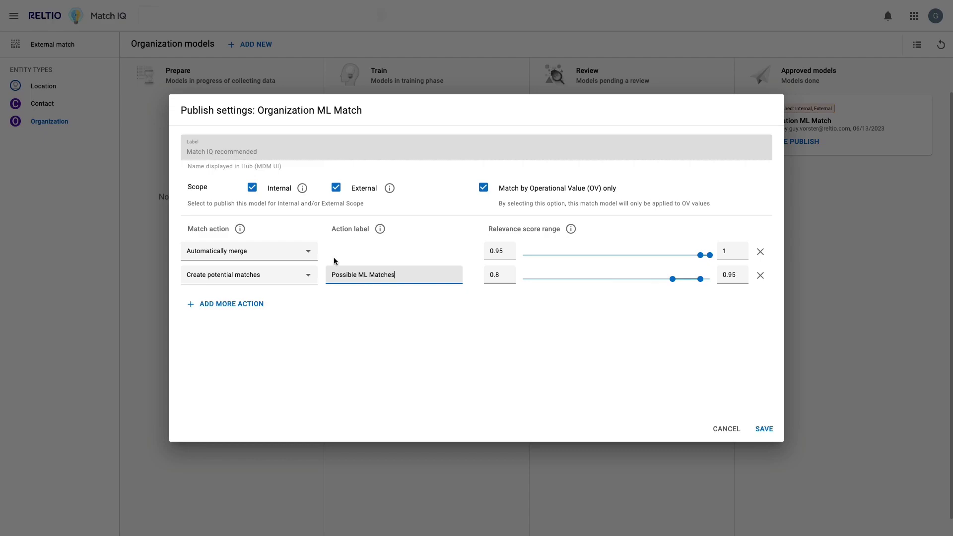
key("Return")
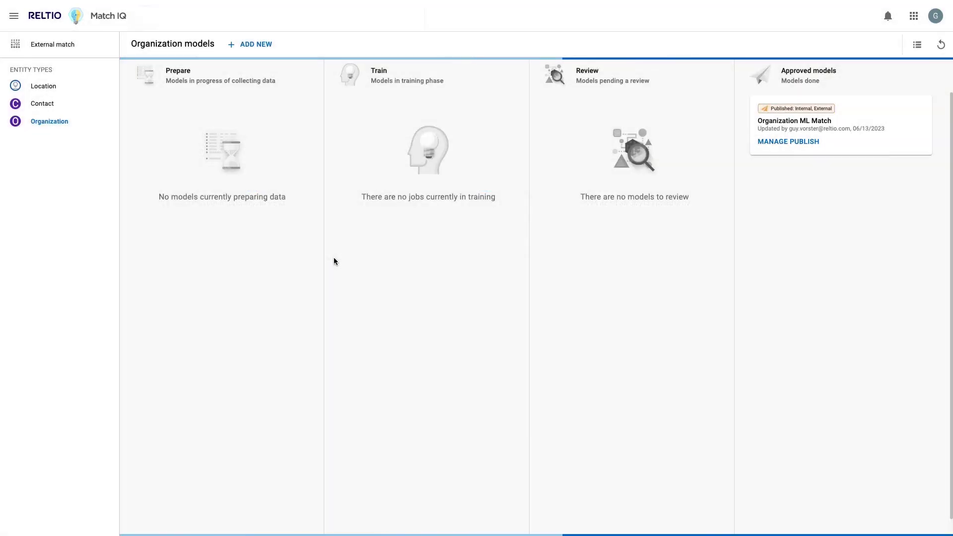